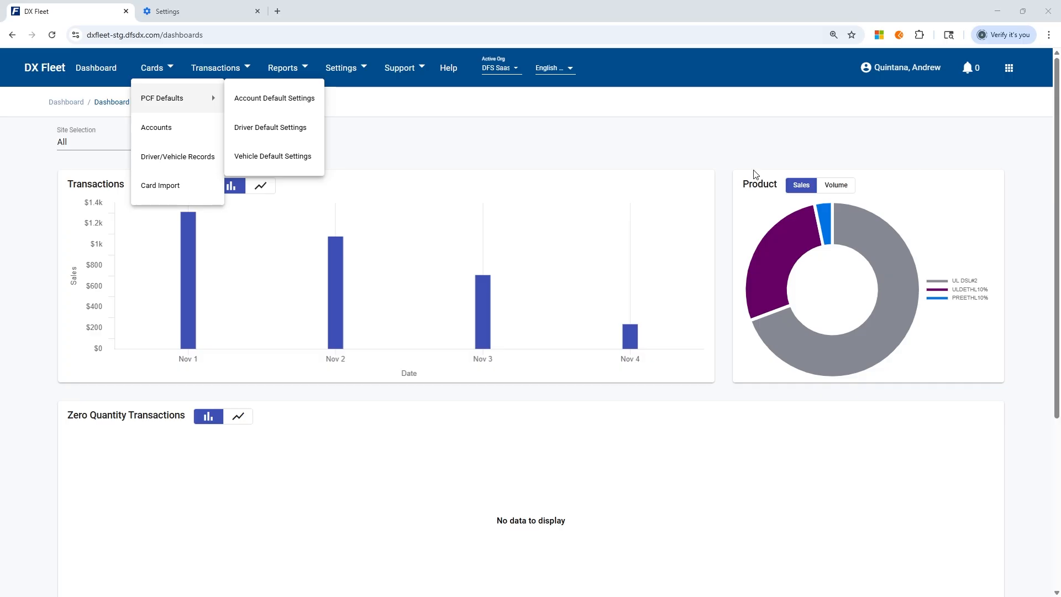
- Open the driver default settings within the PCF defaults for cards
click(142, 71)
click(148, 70)
mouse_move(151, 111)
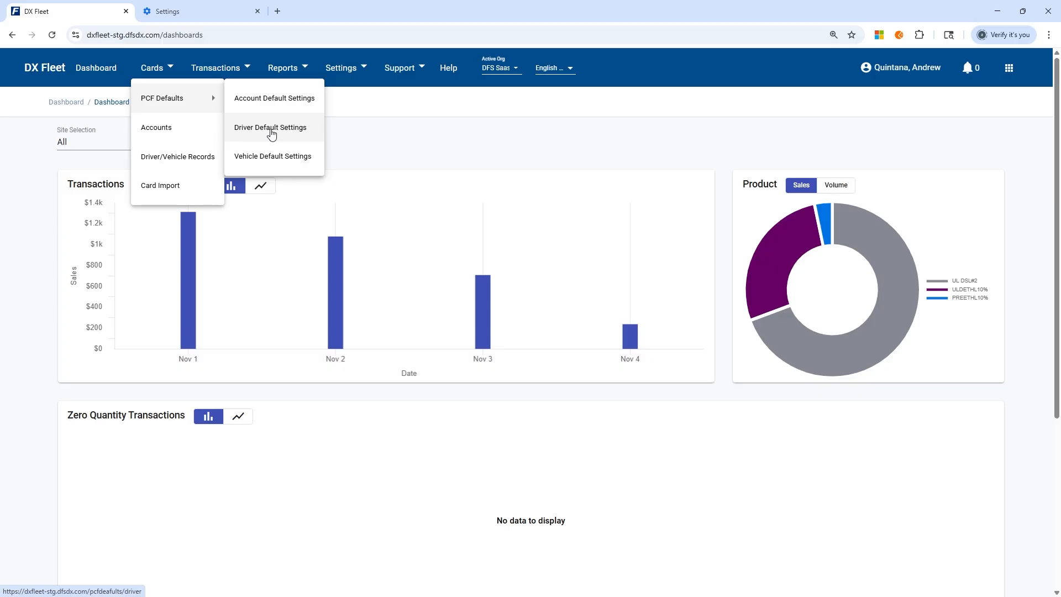
click(271, 134)
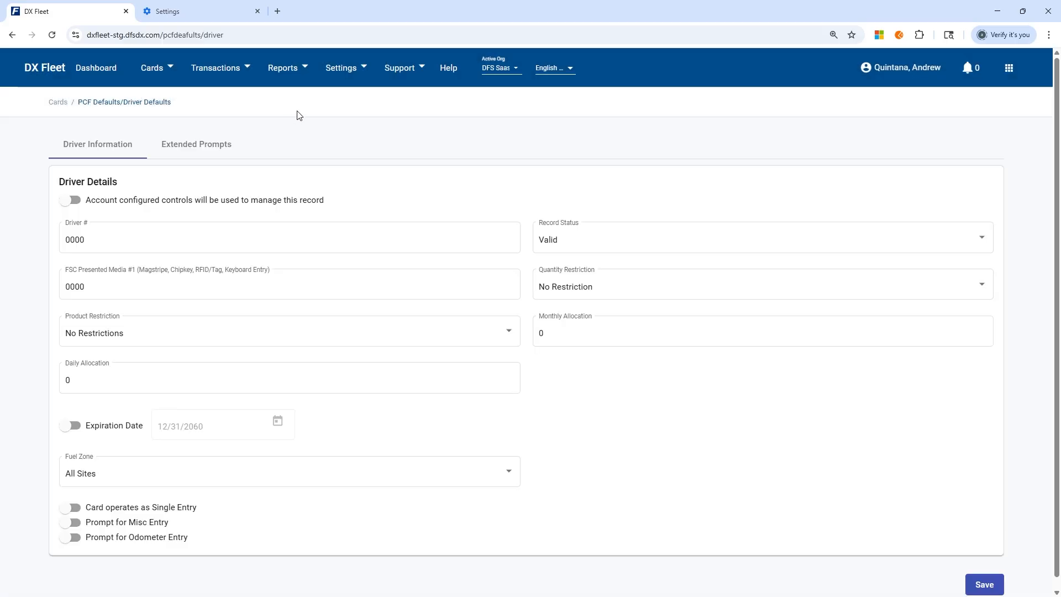
click(172, 236)
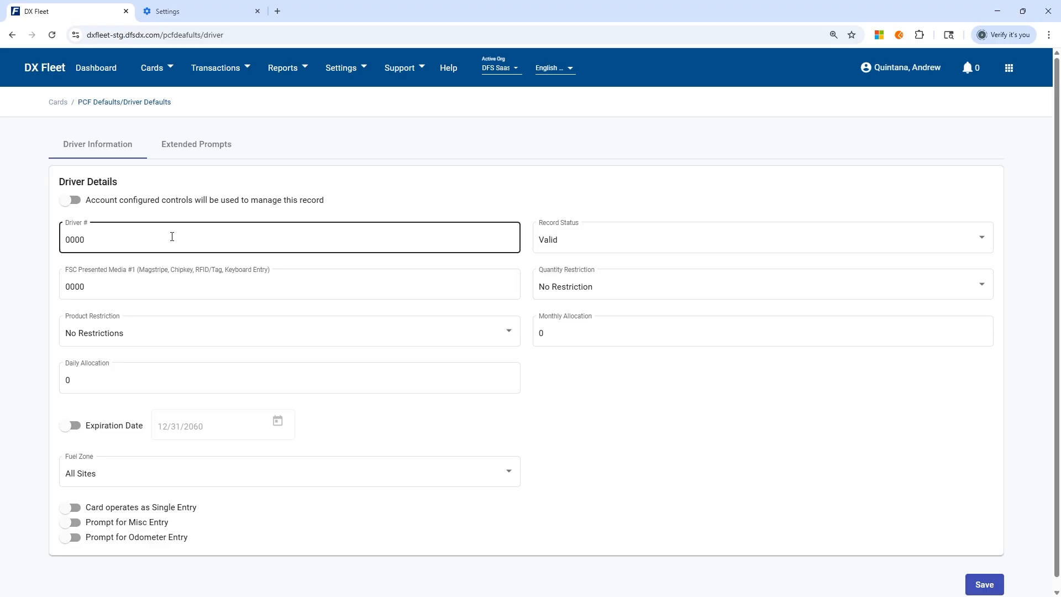
- Replace the default FSC Presented Media #1 value with a sample card number and clear the field again
click(97, 286)
drag(97, 286, 35, 287)
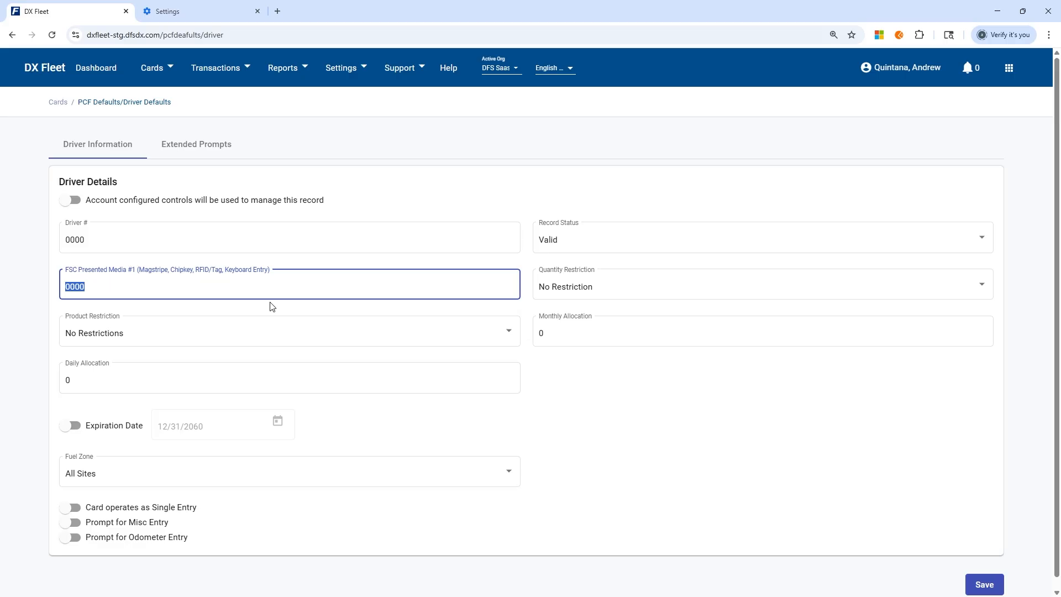
text(4250000000)
text(15)
key(BackSpace)
key(BackSpace)
key(BackSpace)
key(BackSpace)
key(BackSpace)
key(BackSpace)
key(BackSpace)
key(BackSpace)
key(BackSpace)
key(BackSpace)
key(BackSpace)
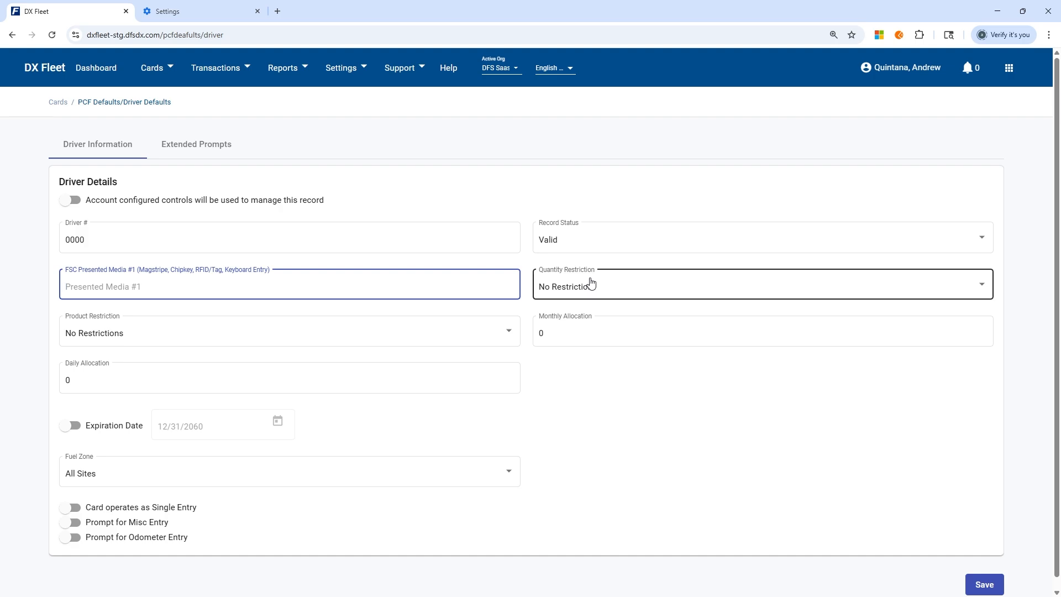
- Try UNLEADED as the default product restriction and restore No Restrictions
click(609, 300)
click(564, 296)
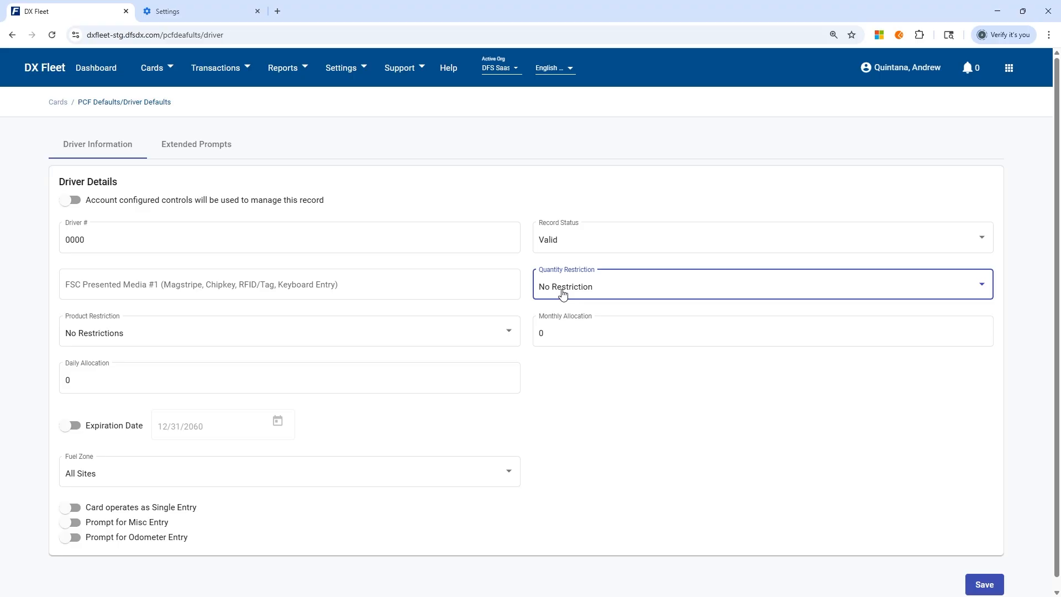
click(192, 332)
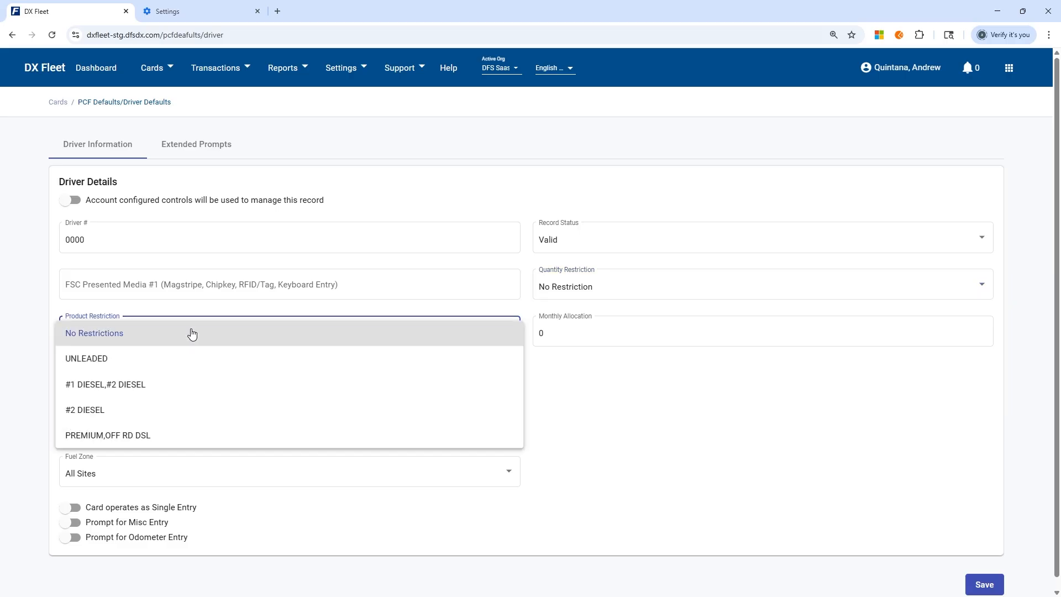
click(158, 364)
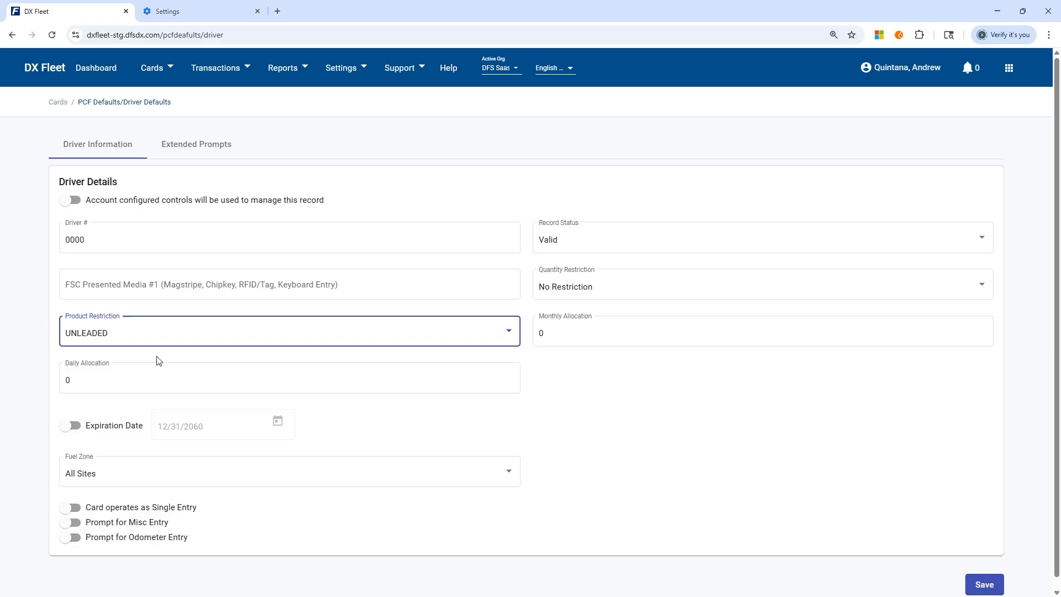
click(184, 332)
click(171, 310)
- Enable the prompts for odometer entry and misc entry in the driver defaults
scroll(597, 410, down, 1)
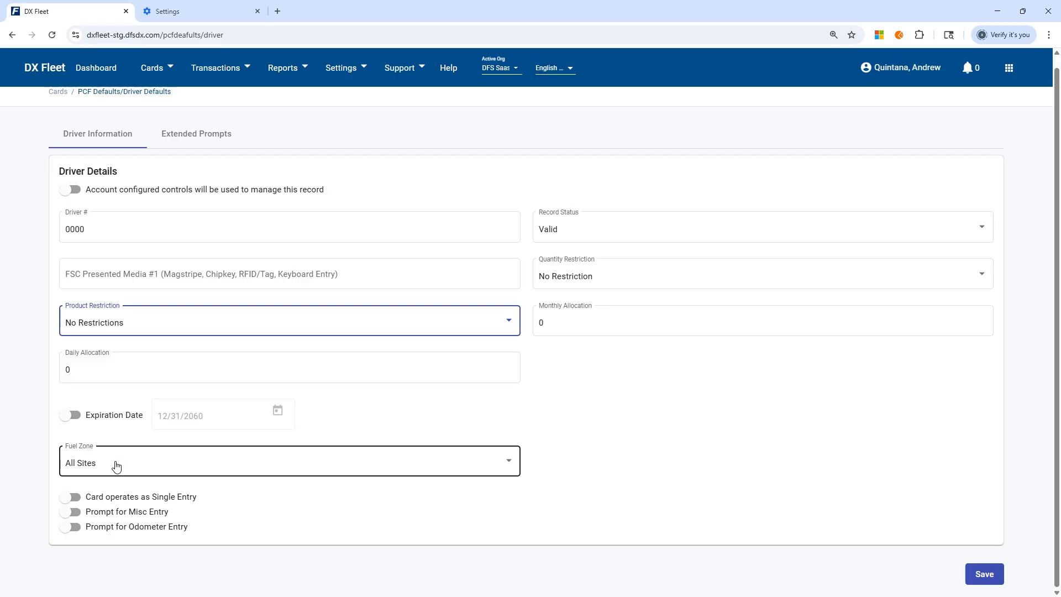
click(74, 527)
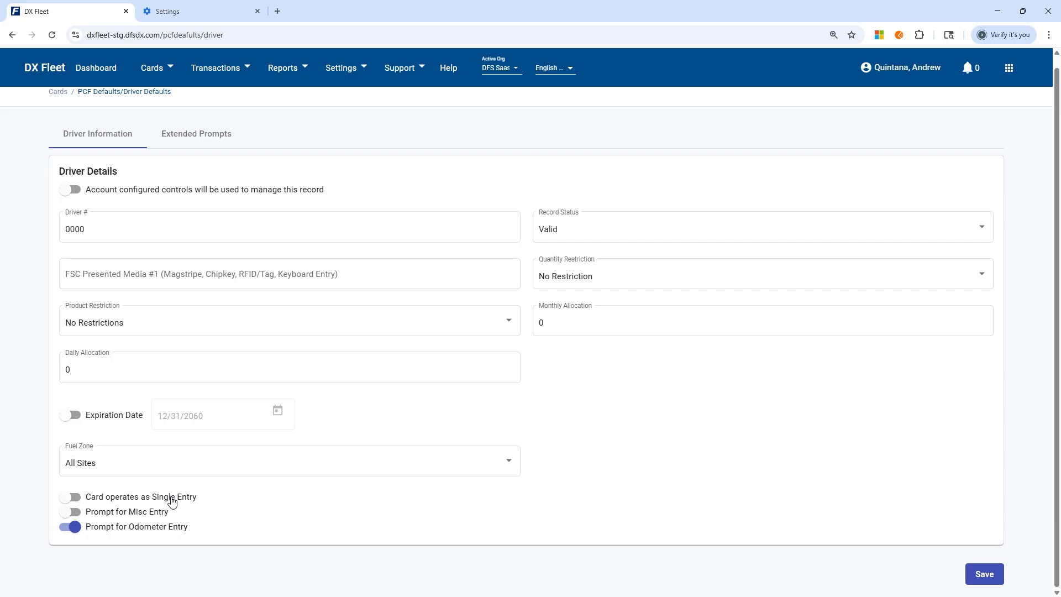
click(138, 516)
- Enter the common card number prefix as the default FSC Presented Media #1 and save the driver defaults
click(134, 270)
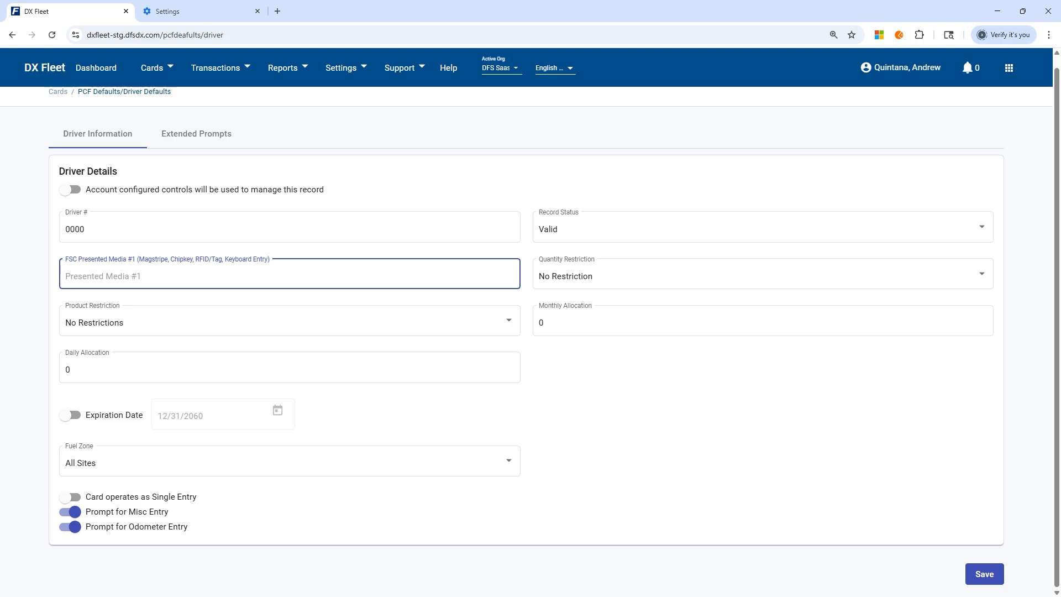
text(425000000)
click(989, 577)
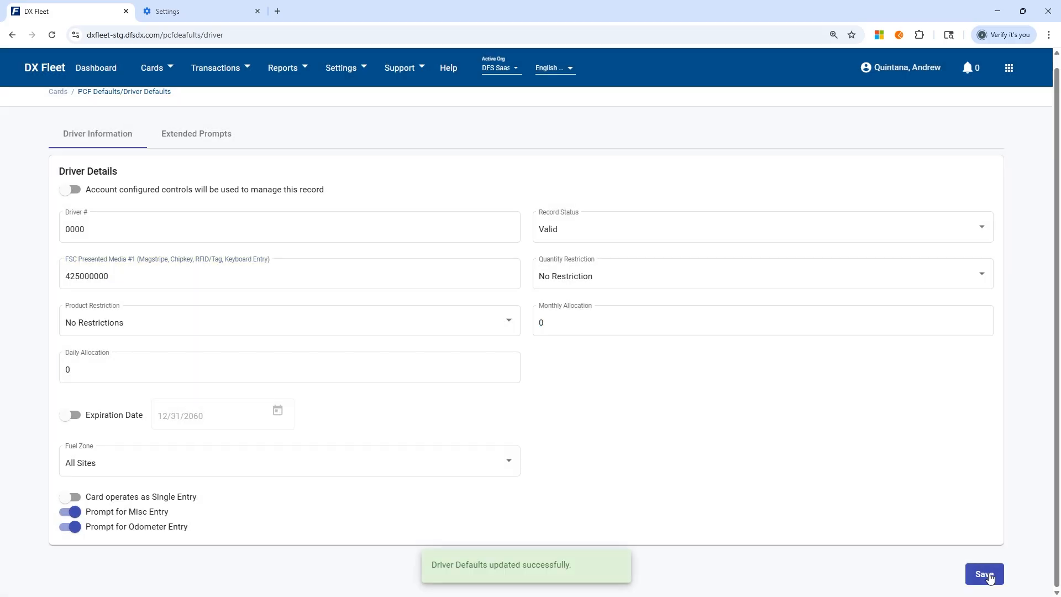
- Start a new record from the driver/vehicle records to check the prefilled driver defaults
click(153, 68)
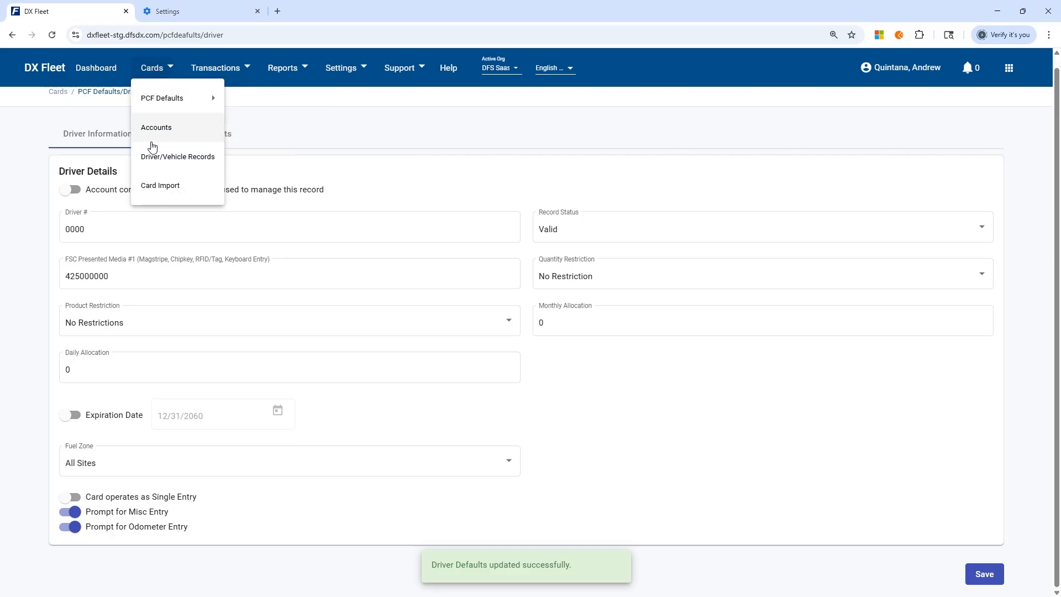
click(159, 165)
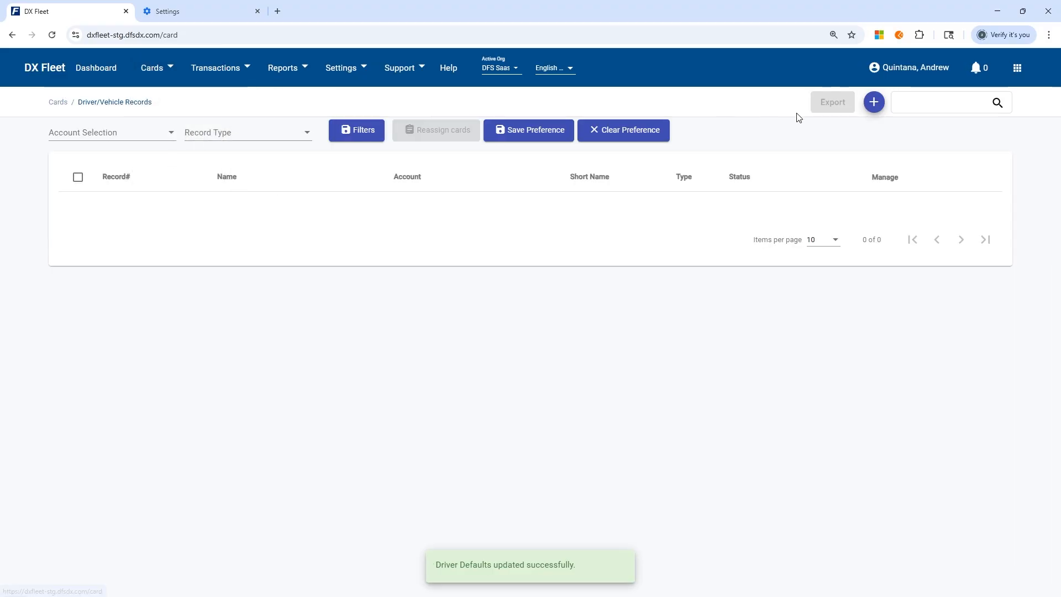
click(873, 103)
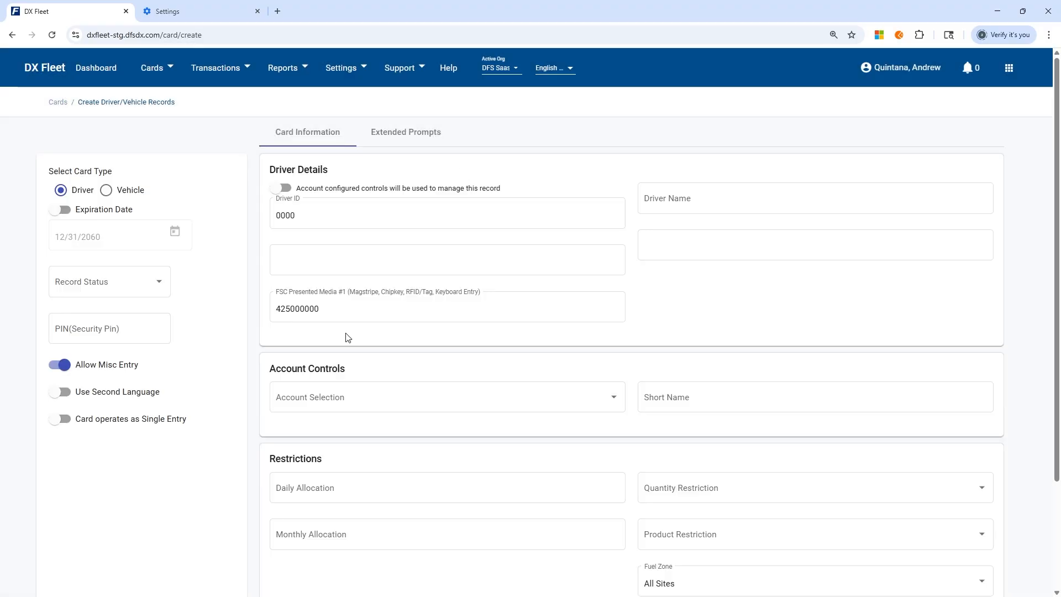
- Complete the new driver's FSC Presented Media #1 card number by adding the final digits to the prefilled prefix
drag(326, 310, 275, 310)
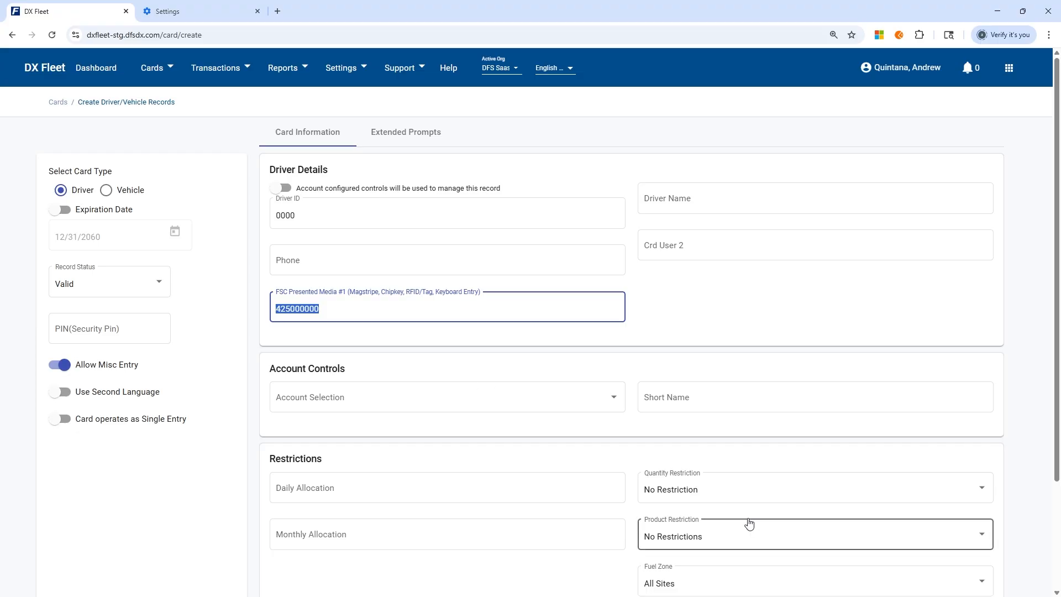
scroll(740, 530, down, 3)
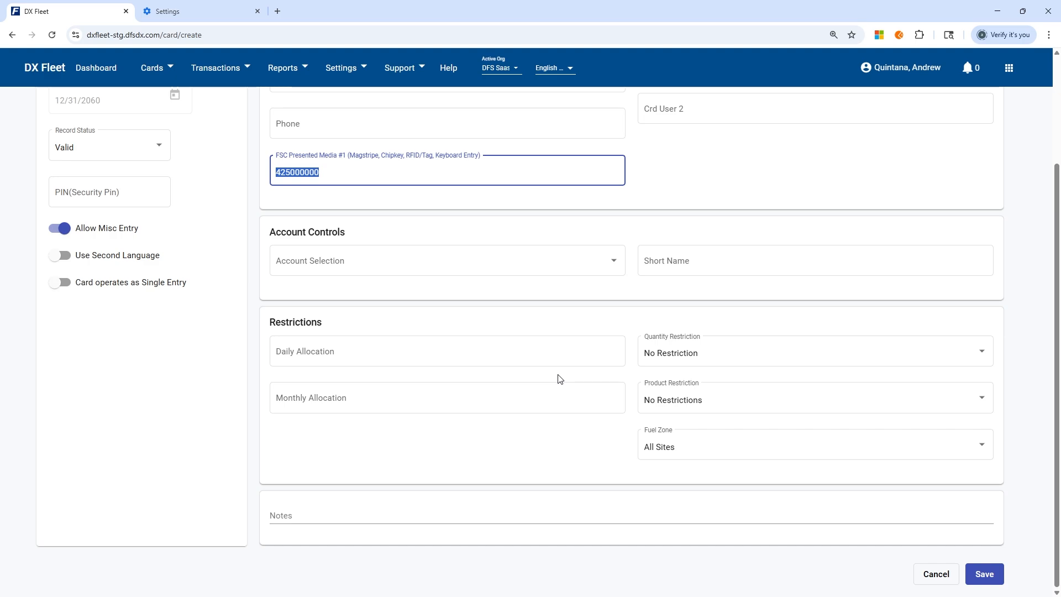
scroll(559, 378, up, 3)
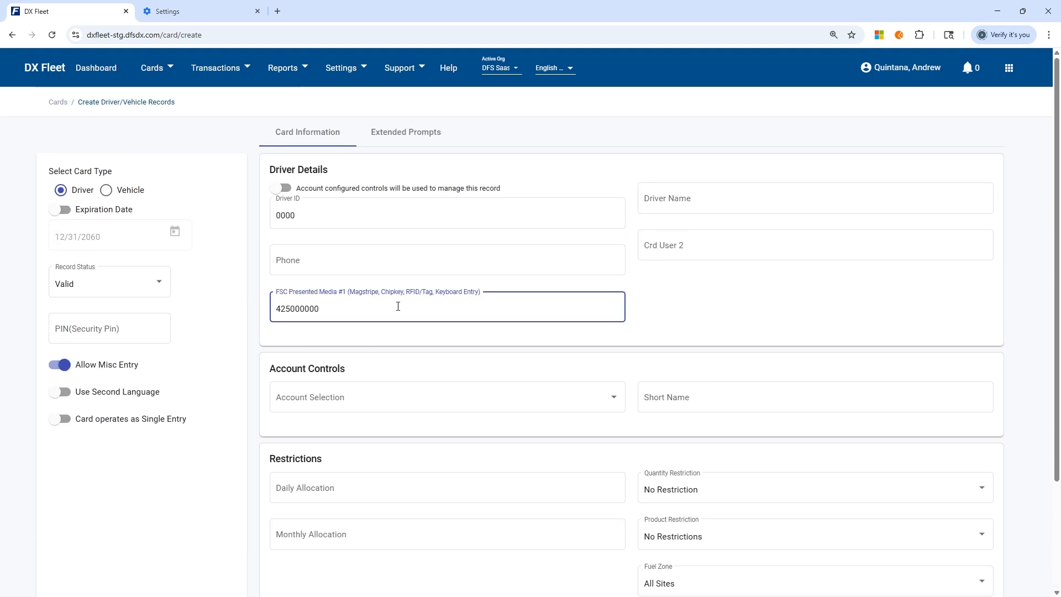
text(15)
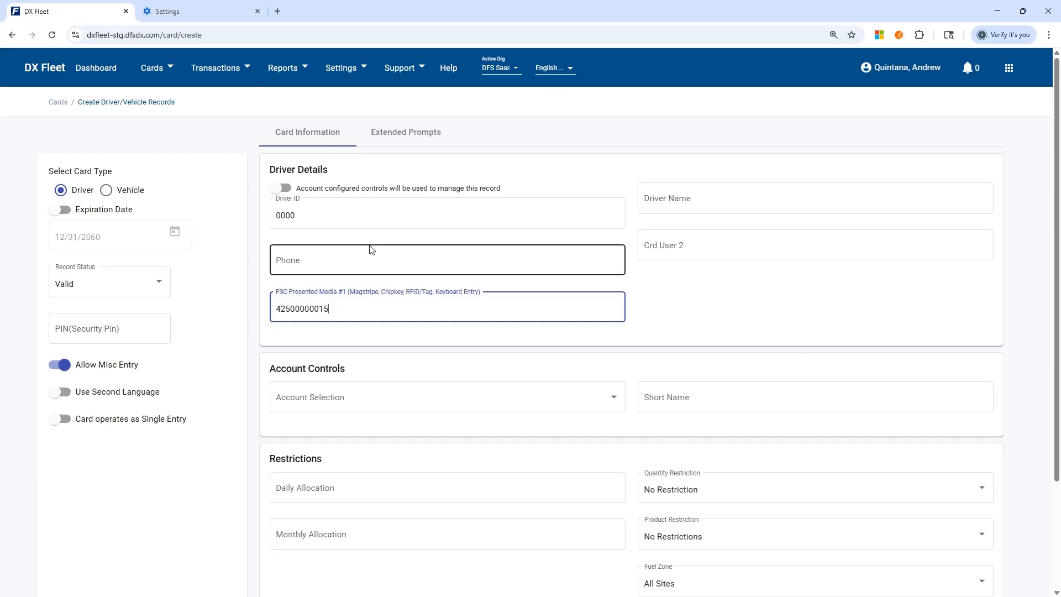
- Leave the new driver record unsaved and view the list of card accounts
click(161, 69)
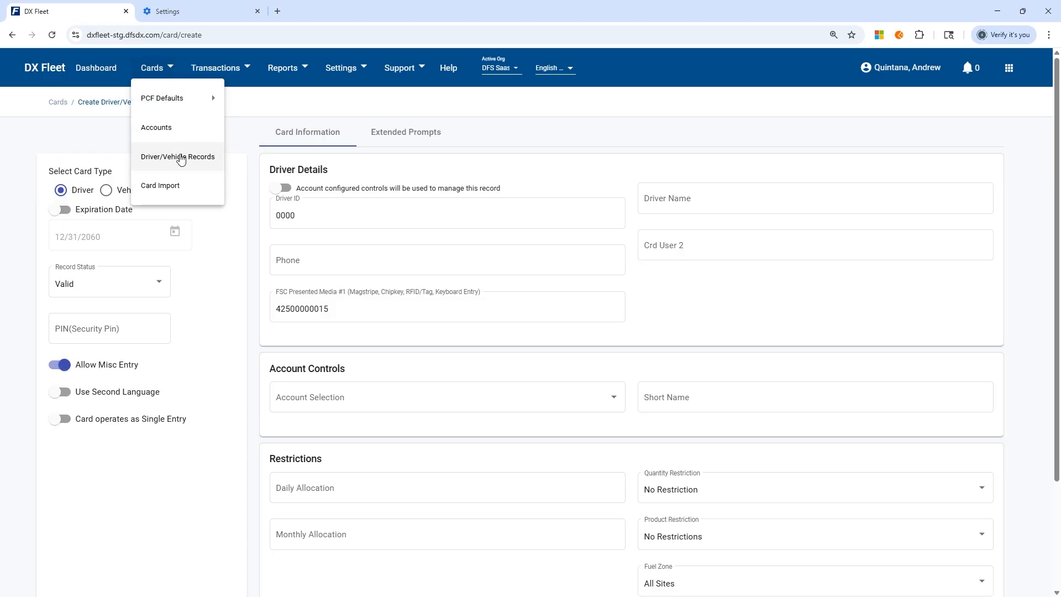
mouse_move(170, 97)
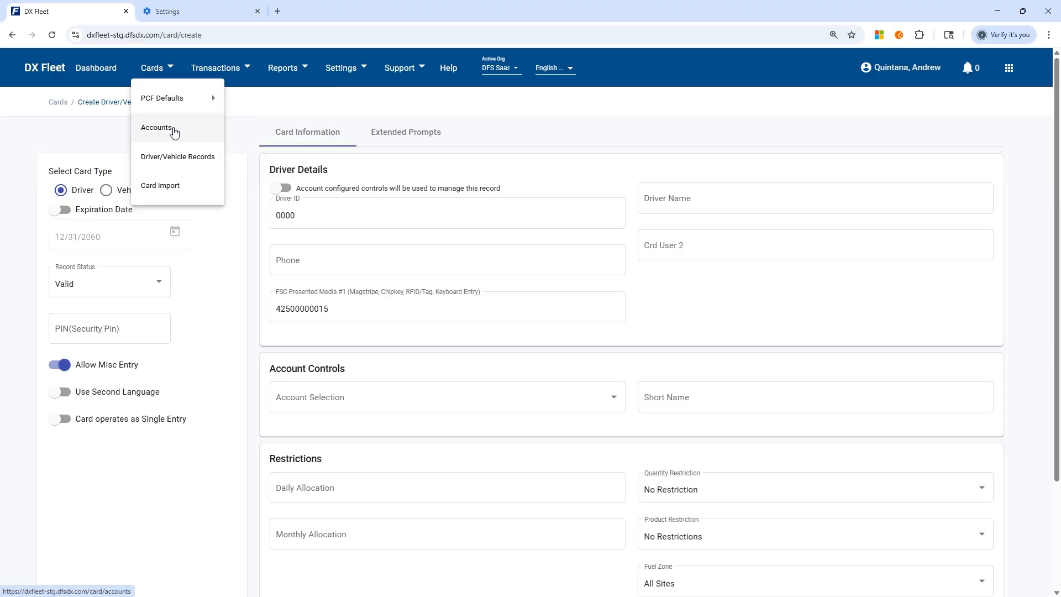
click(173, 131)
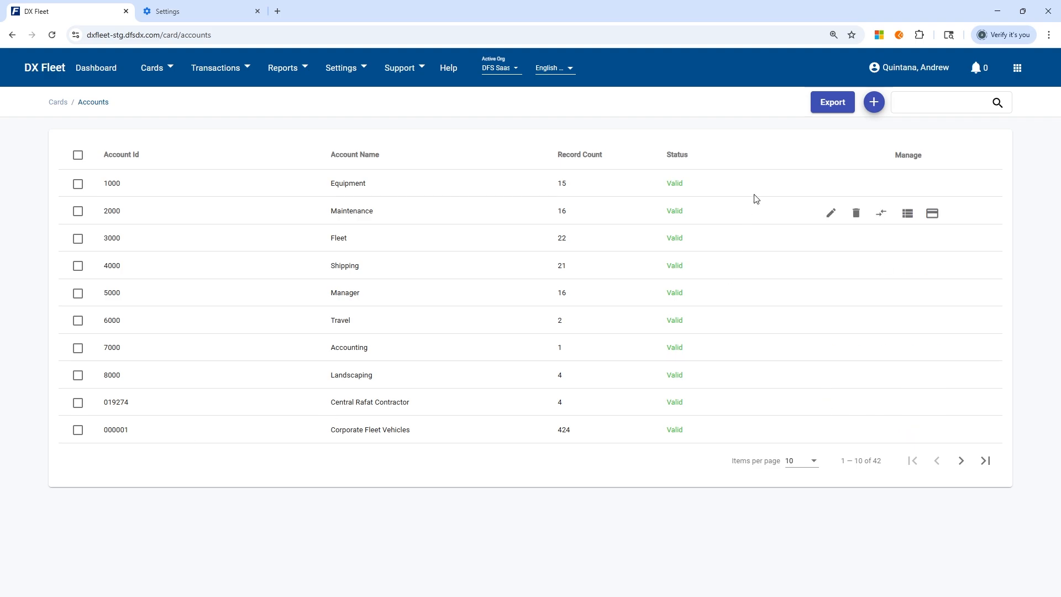
- View the driver/vehicle records list and open the card import page
click(166, 76)
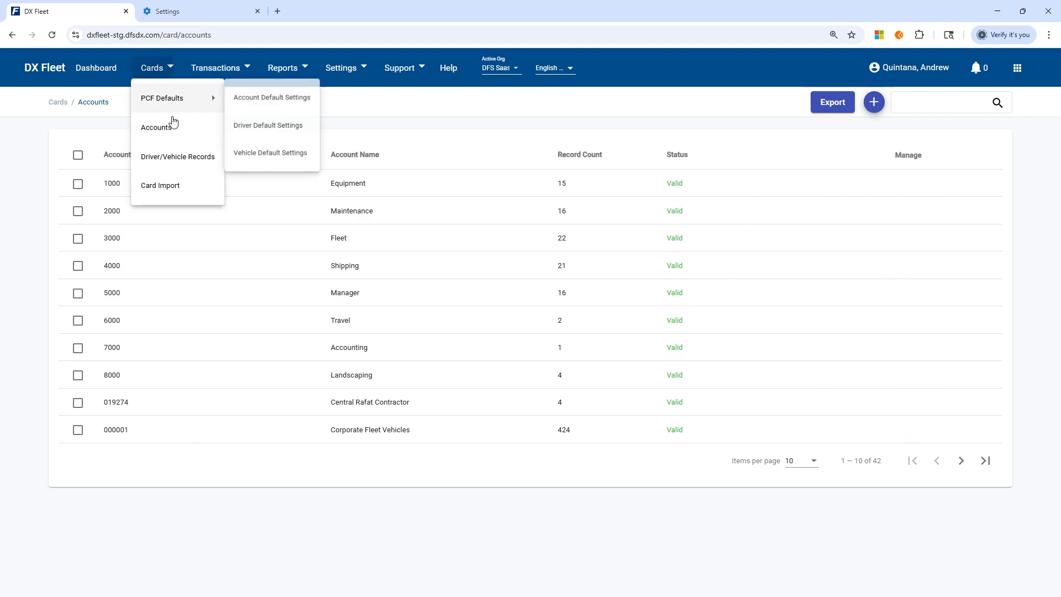
click(190, 158)
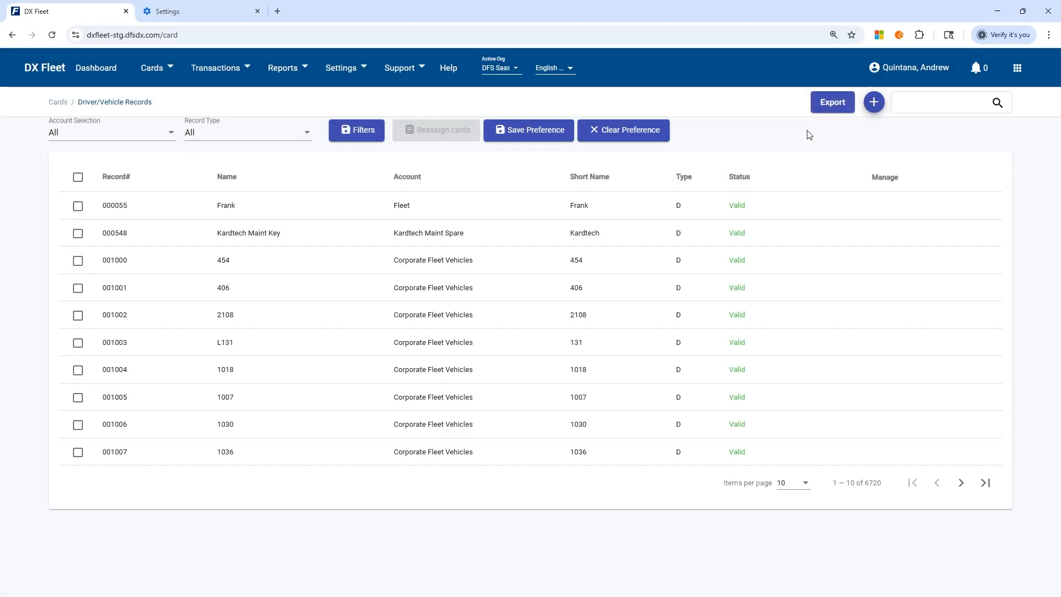
click(157, 69)
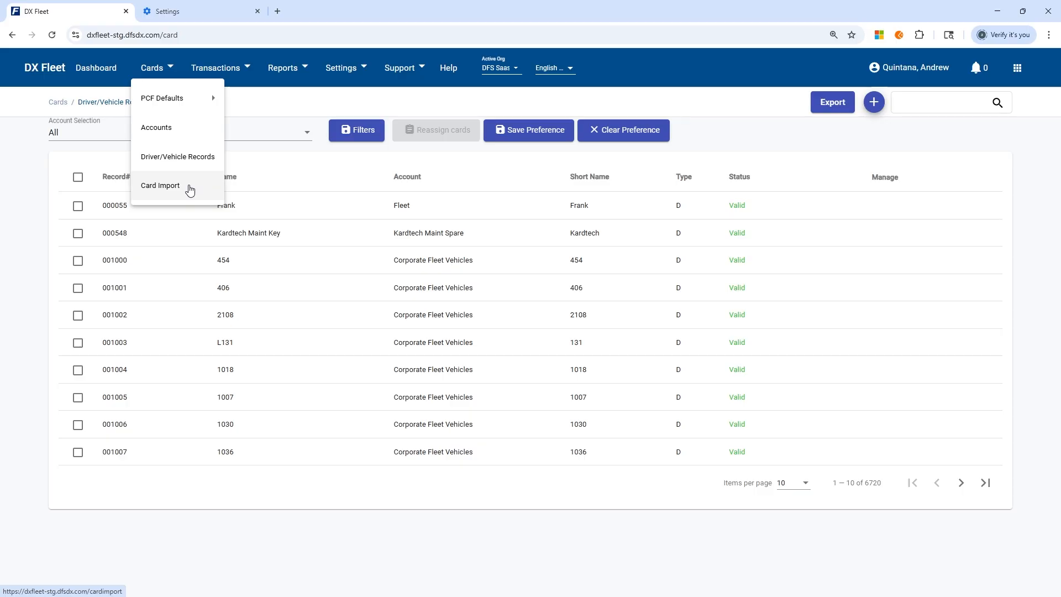
click(190, 188)
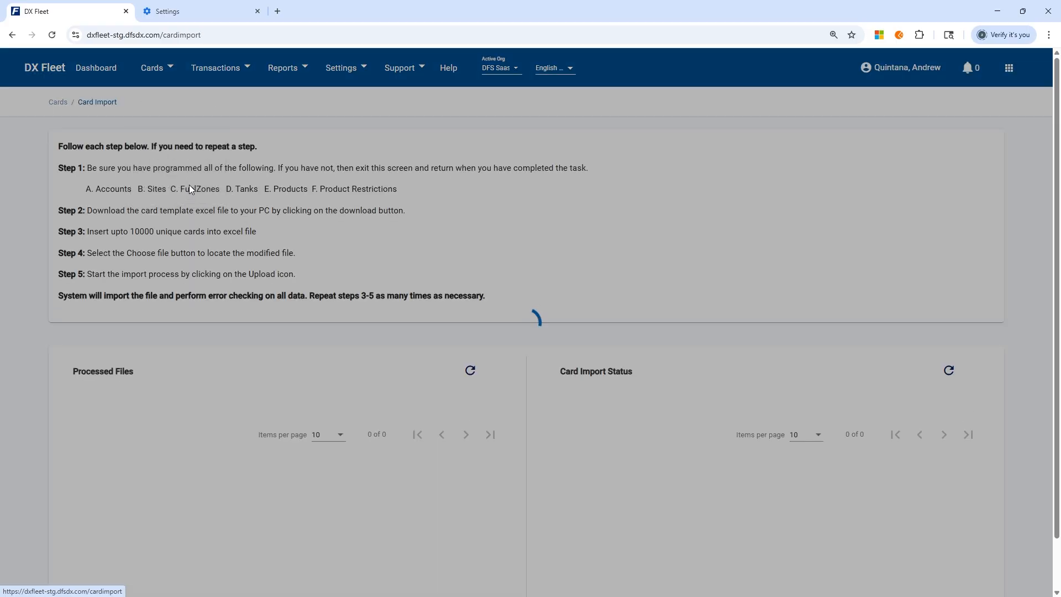